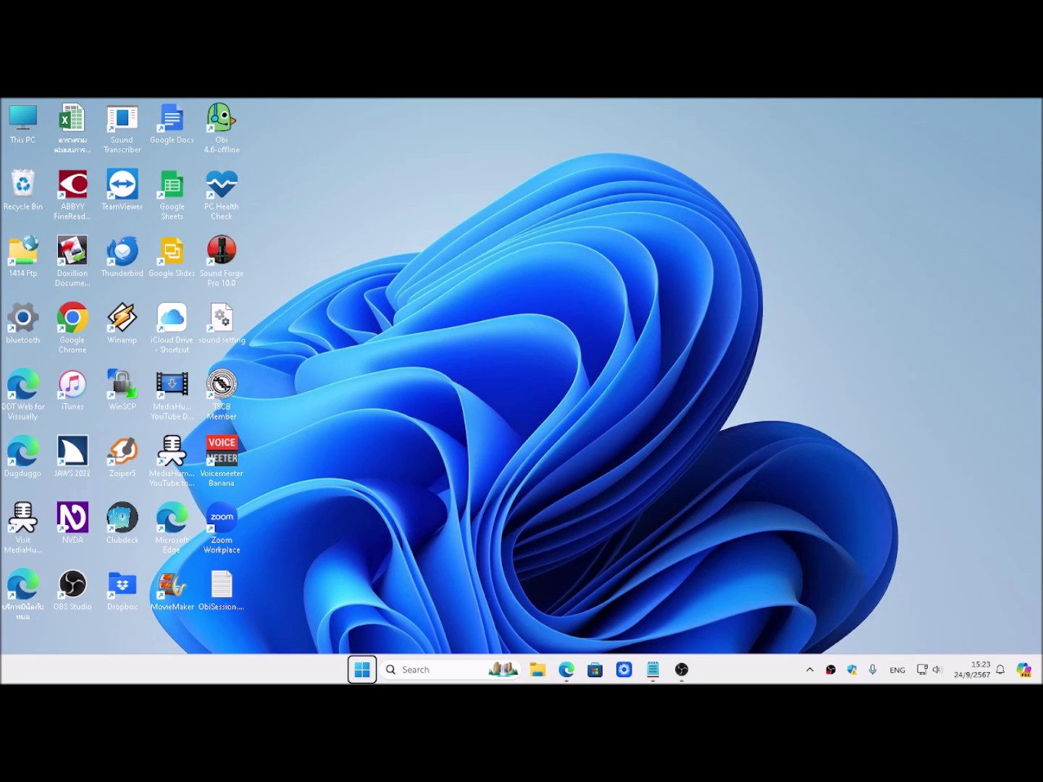
- Open NVDA's General settings twice to view them, closing the dialog without changes each time
key(ctrl+Insert+g)
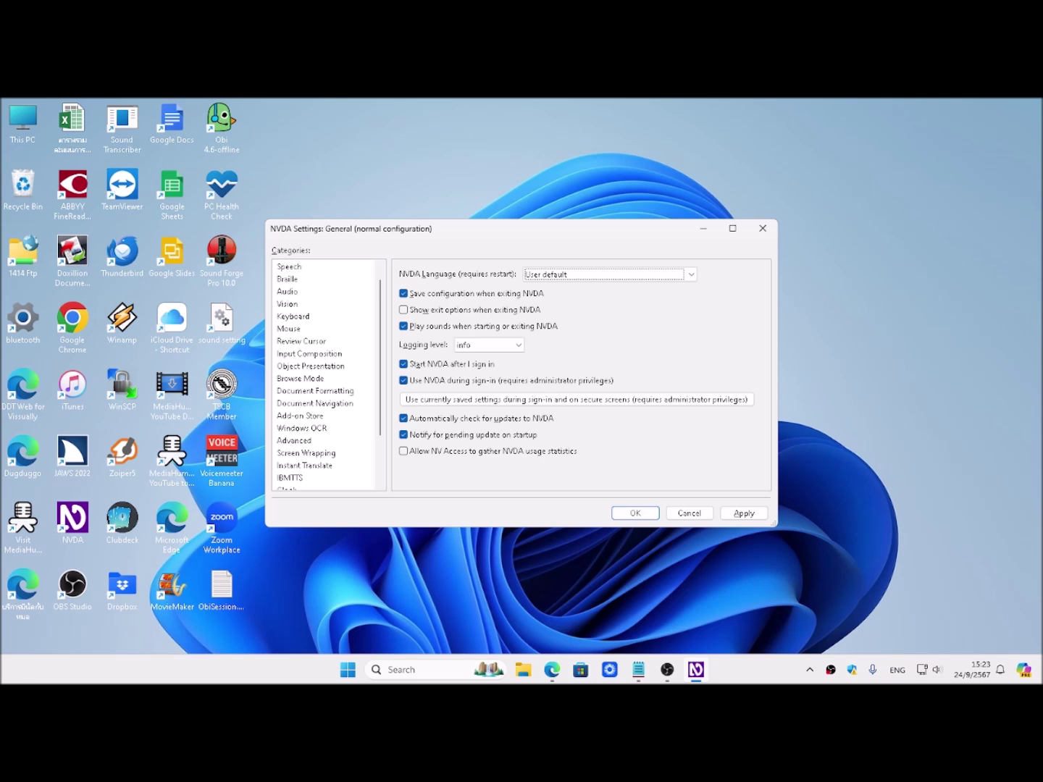
key(Escape)
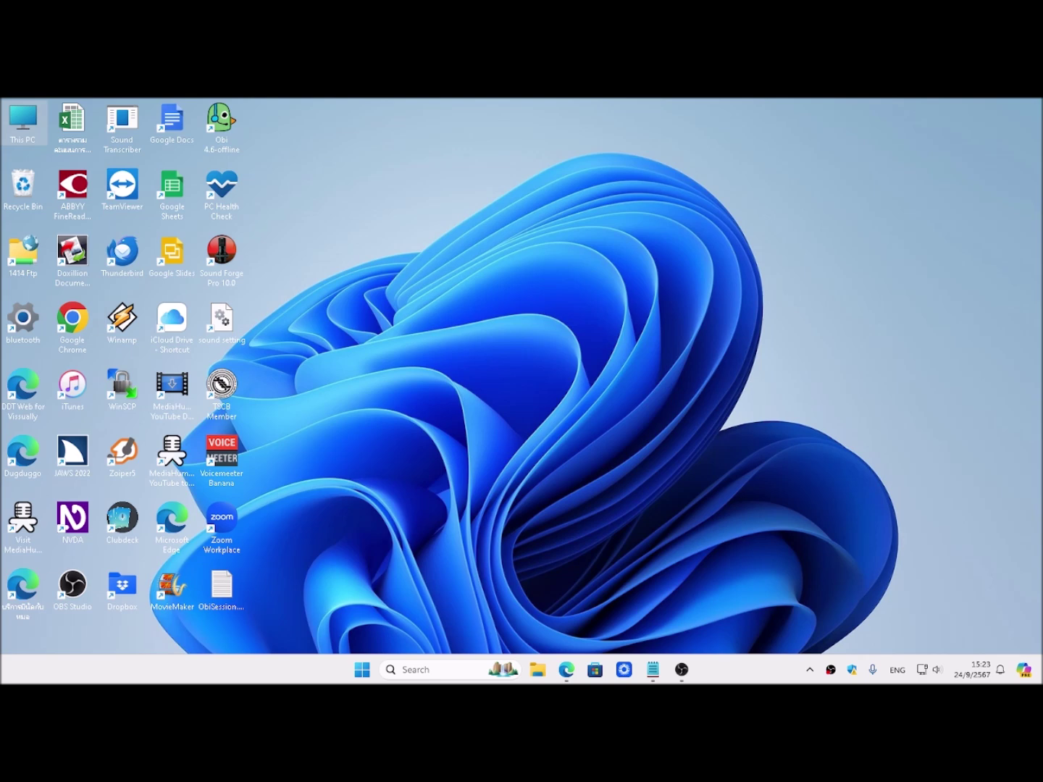
key(insert+n)
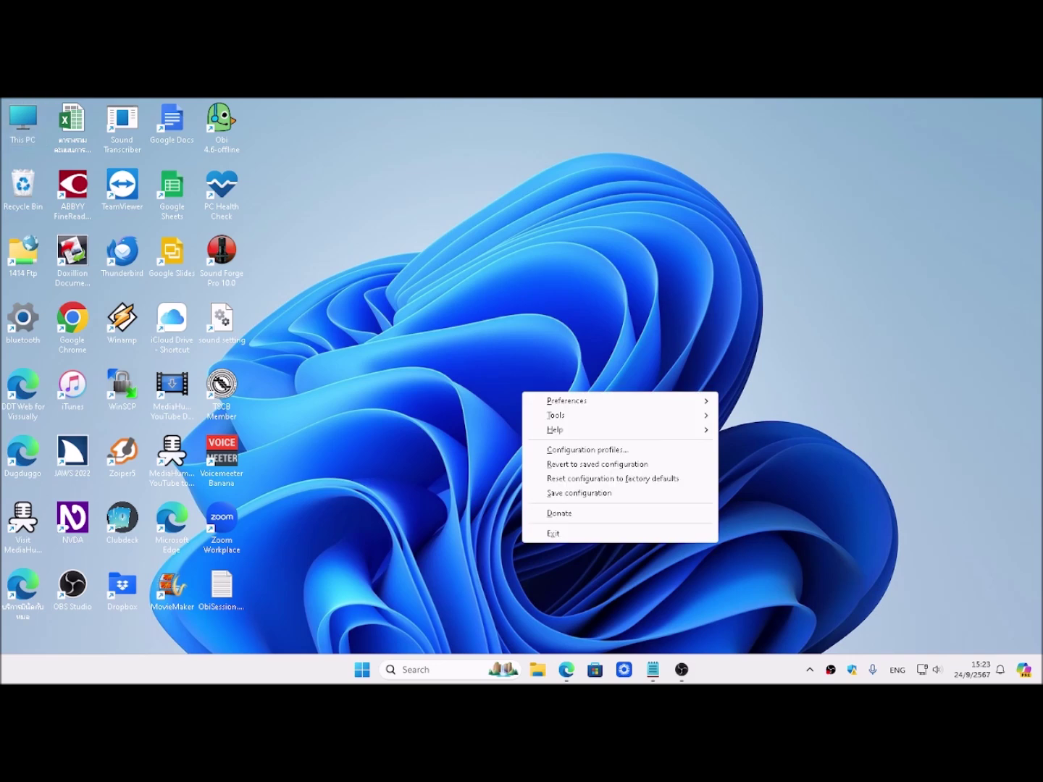
key(Down)
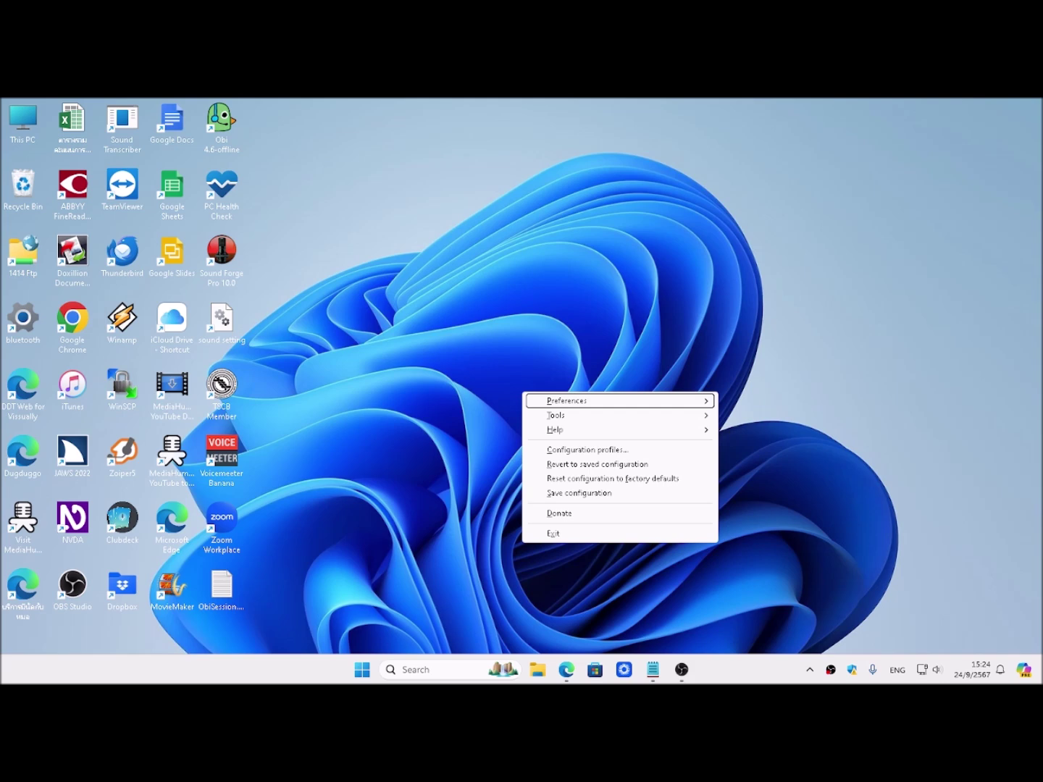
key(Right)
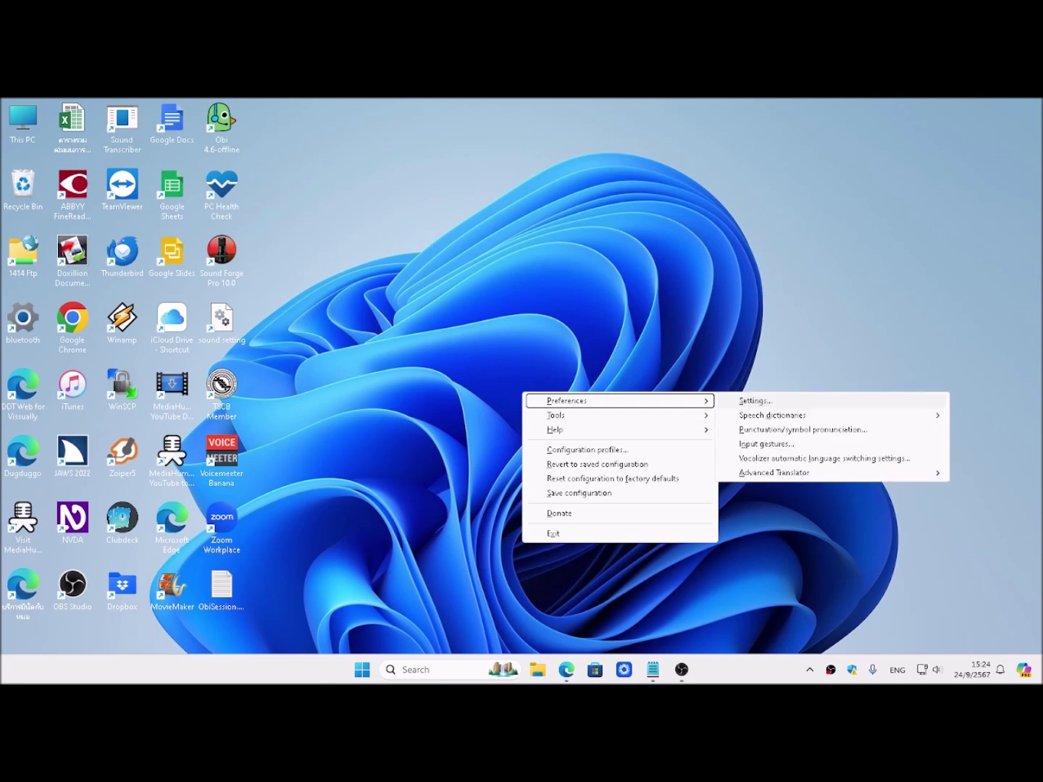
key(Return)
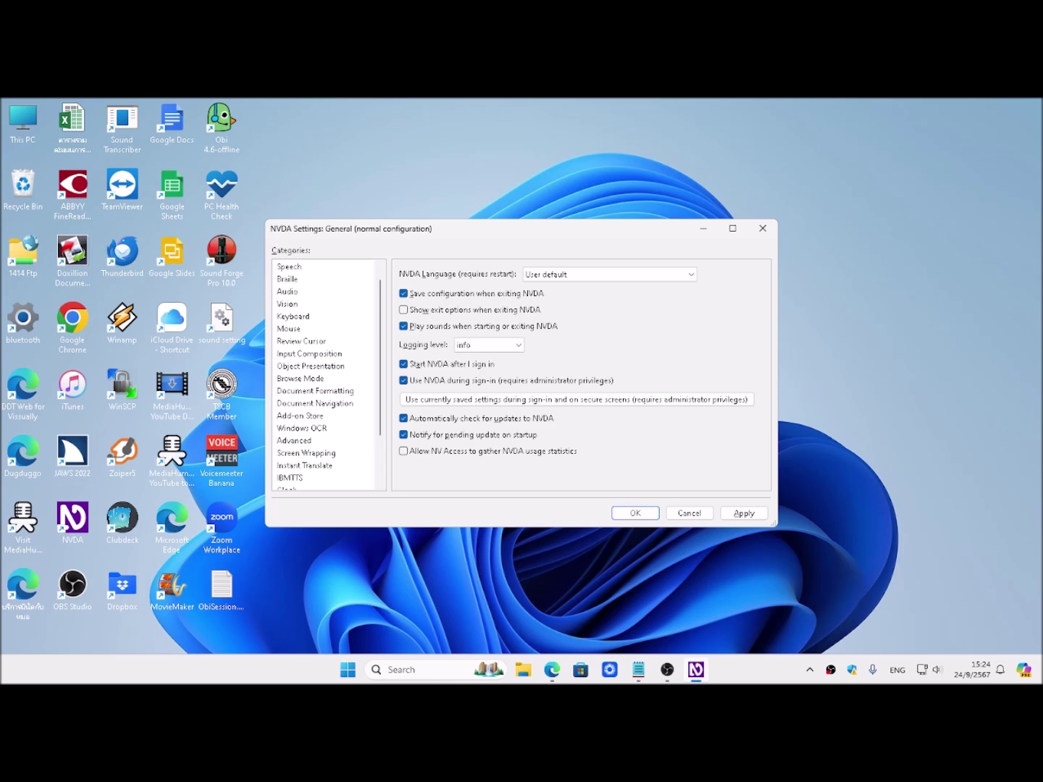
key(Escape)
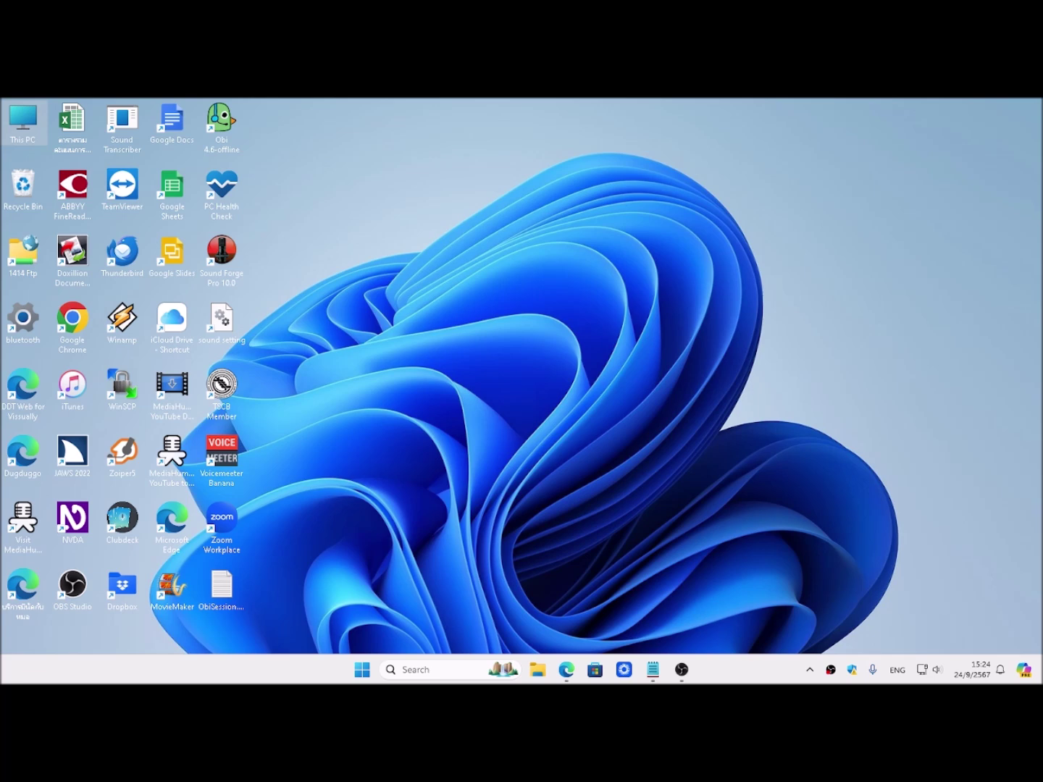
- Enable "Show exit options when exiting NVDA" in NVDA's General settings and save the change
key(ctrl+Insert+g)
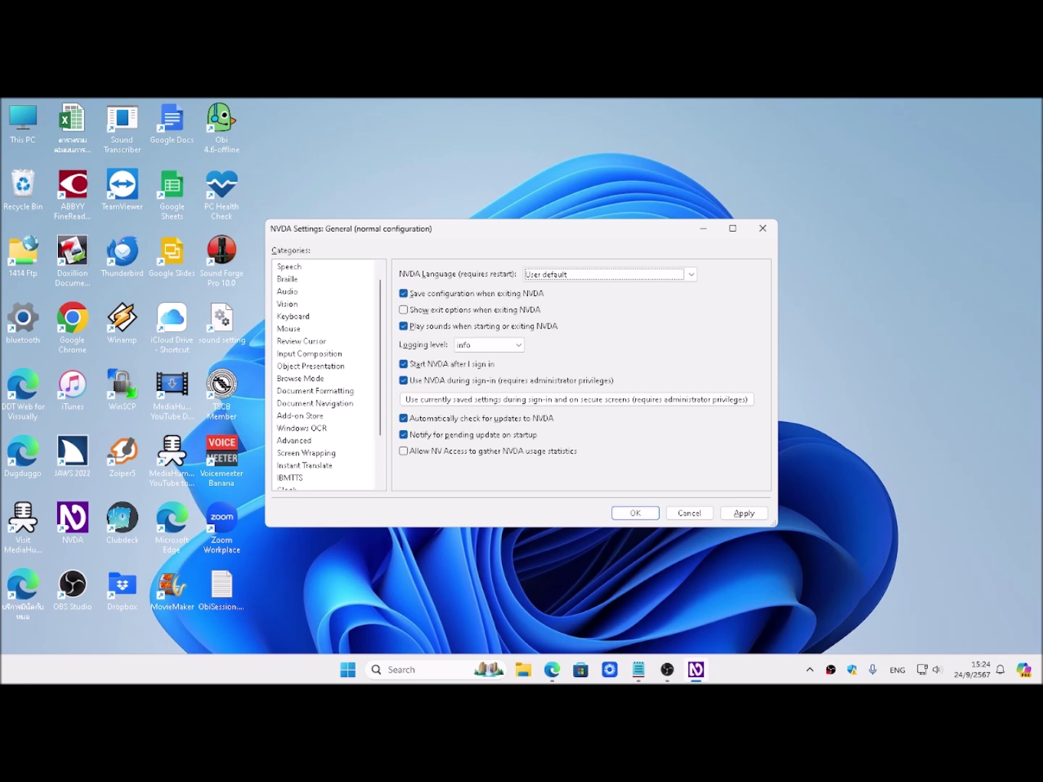
key(Tab)
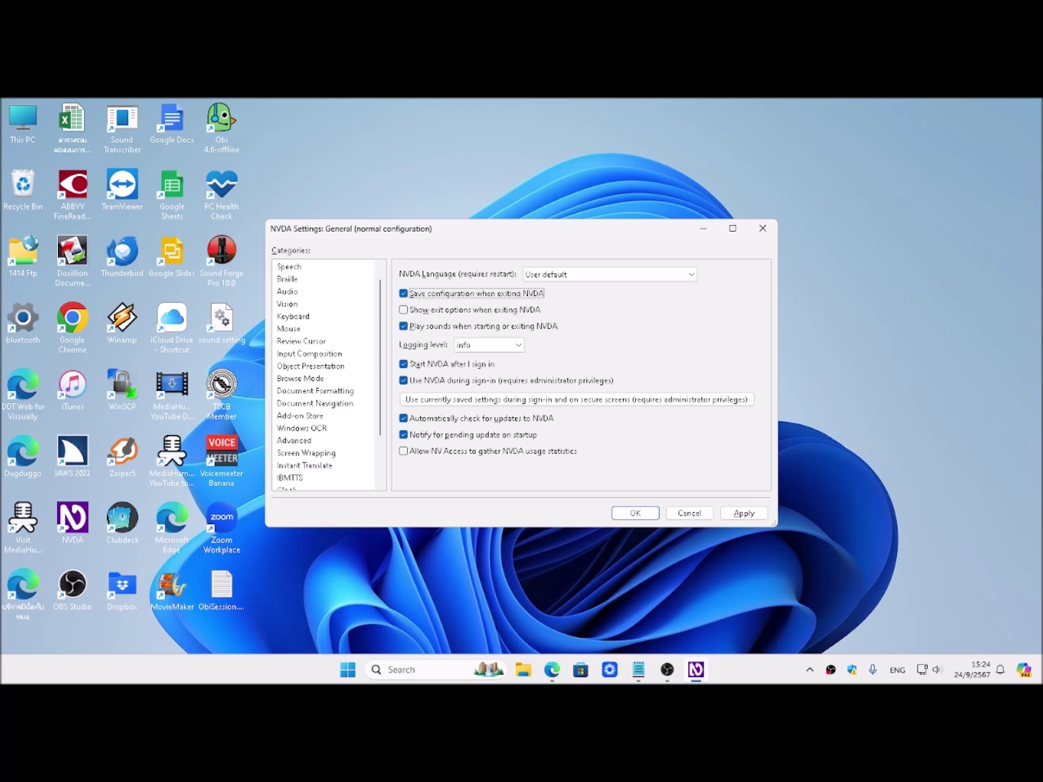
key(Tab)
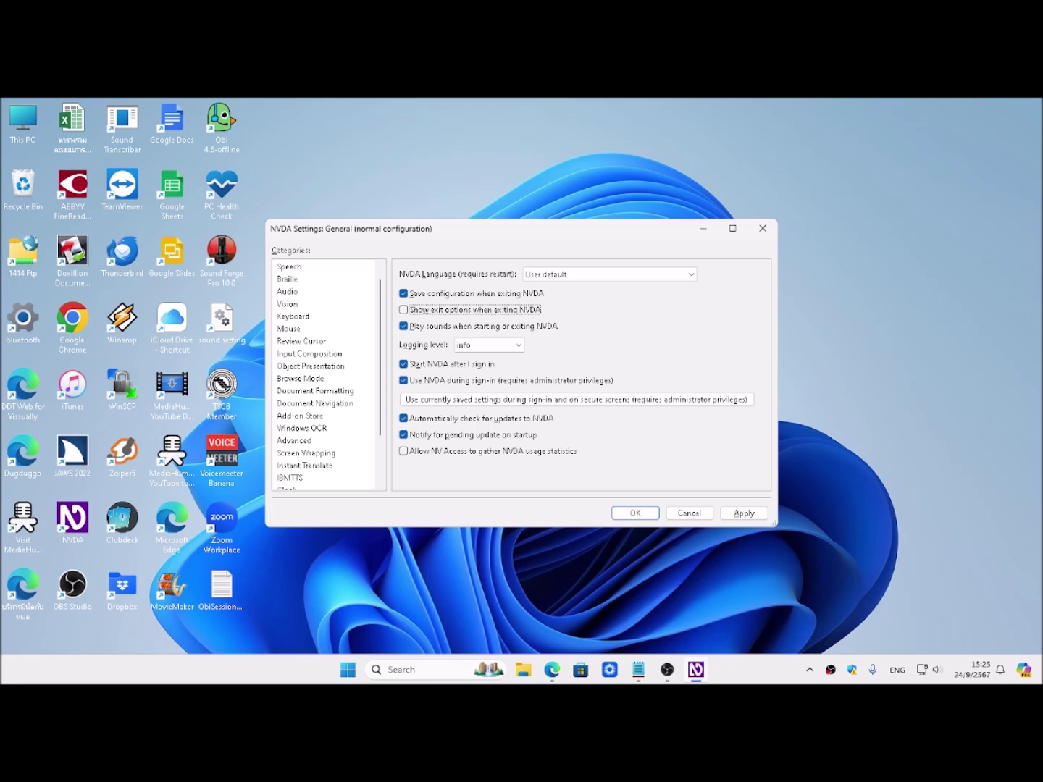
key(space)
key(Return)
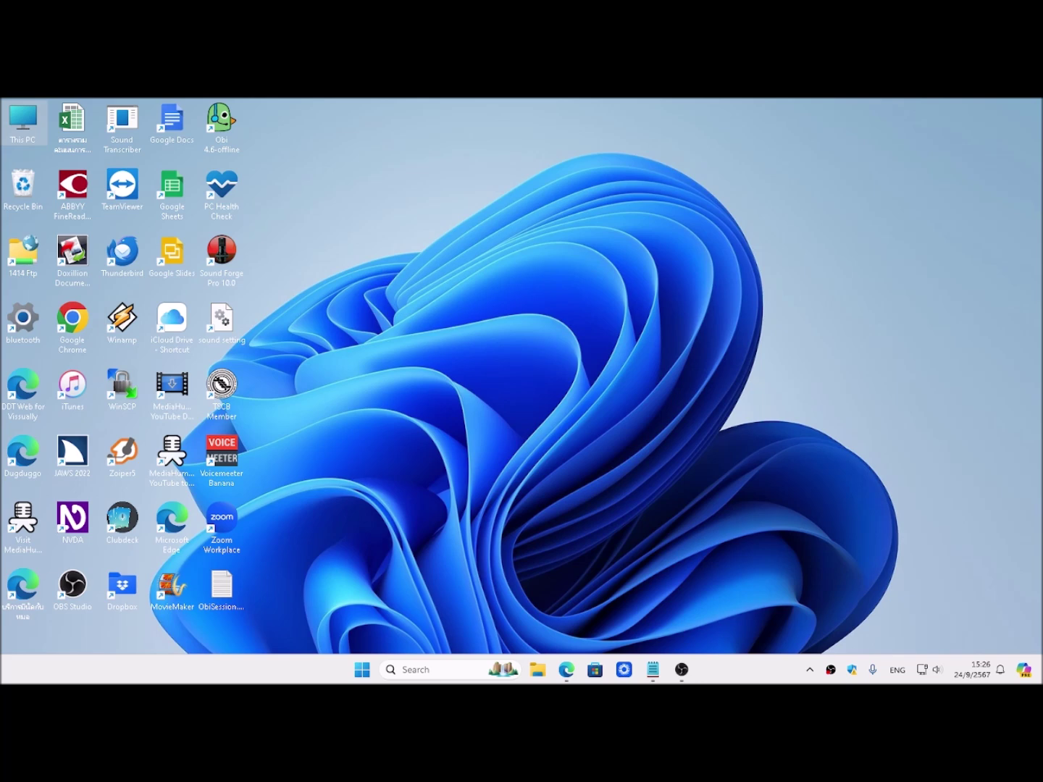
- Go through the available actions in the Exit NVDA dialog and confirm one other than Exit
key(Insert+q)
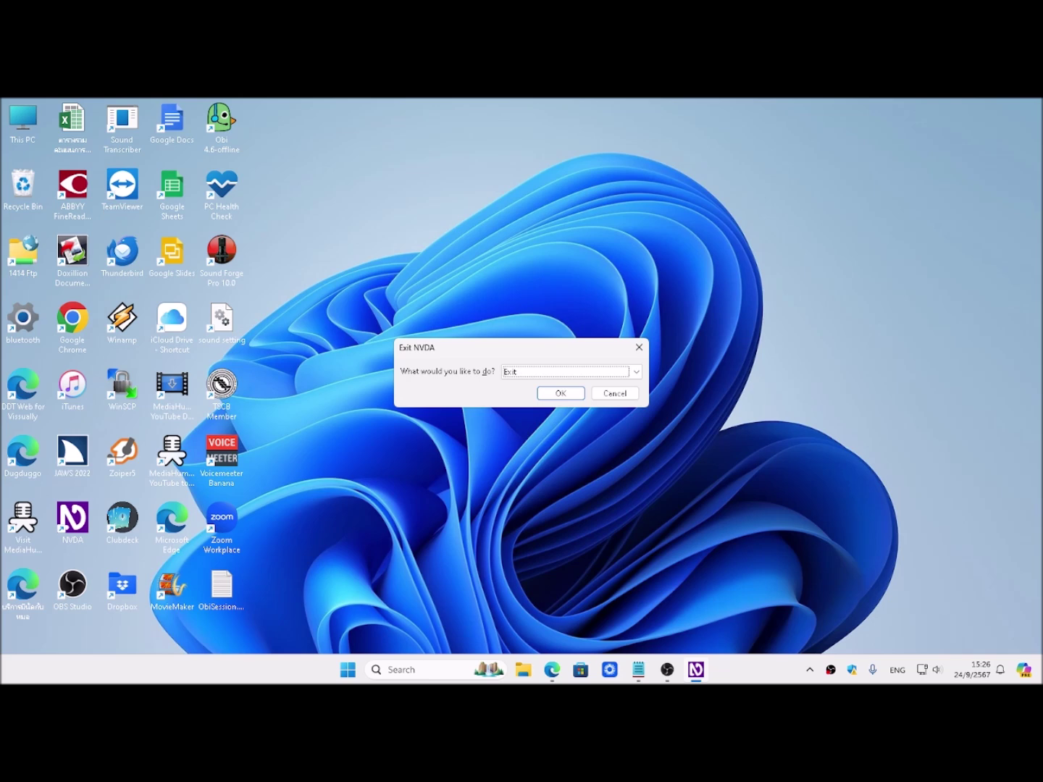
key(Down)
key(Down)
key(Down)
key(Up)
key(Return)
key(Down)
key(Up)
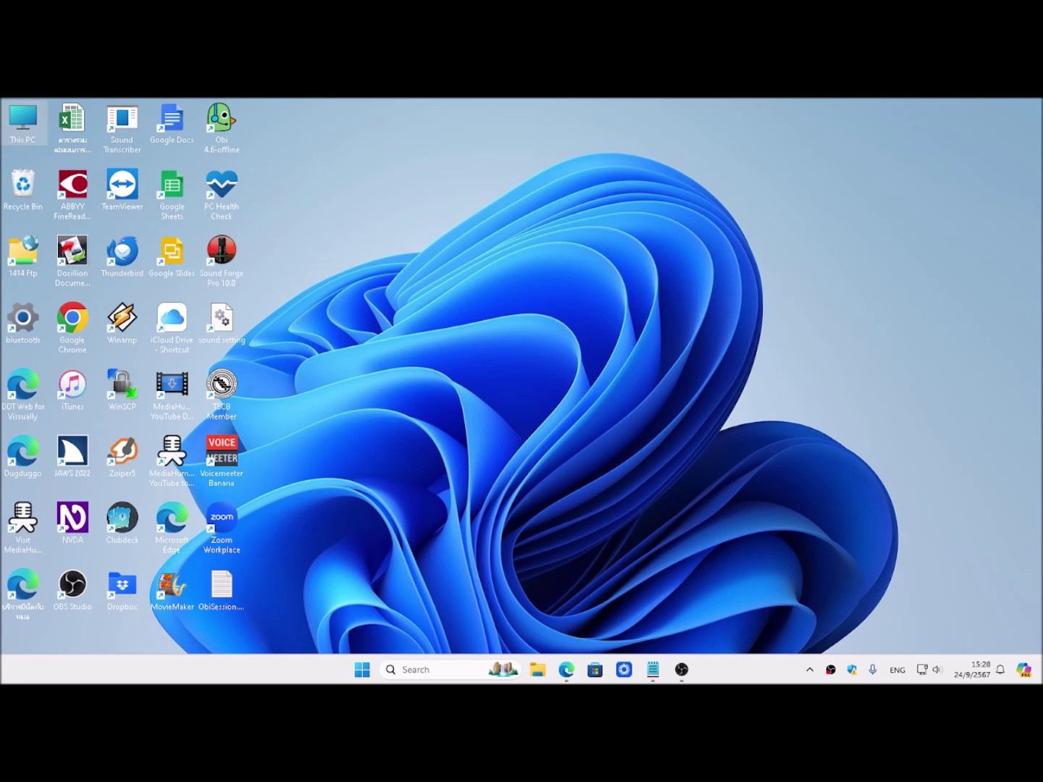
- Bring up the Exit NVDA dialog again, choose the third action and confirm it
key(Insert+q)
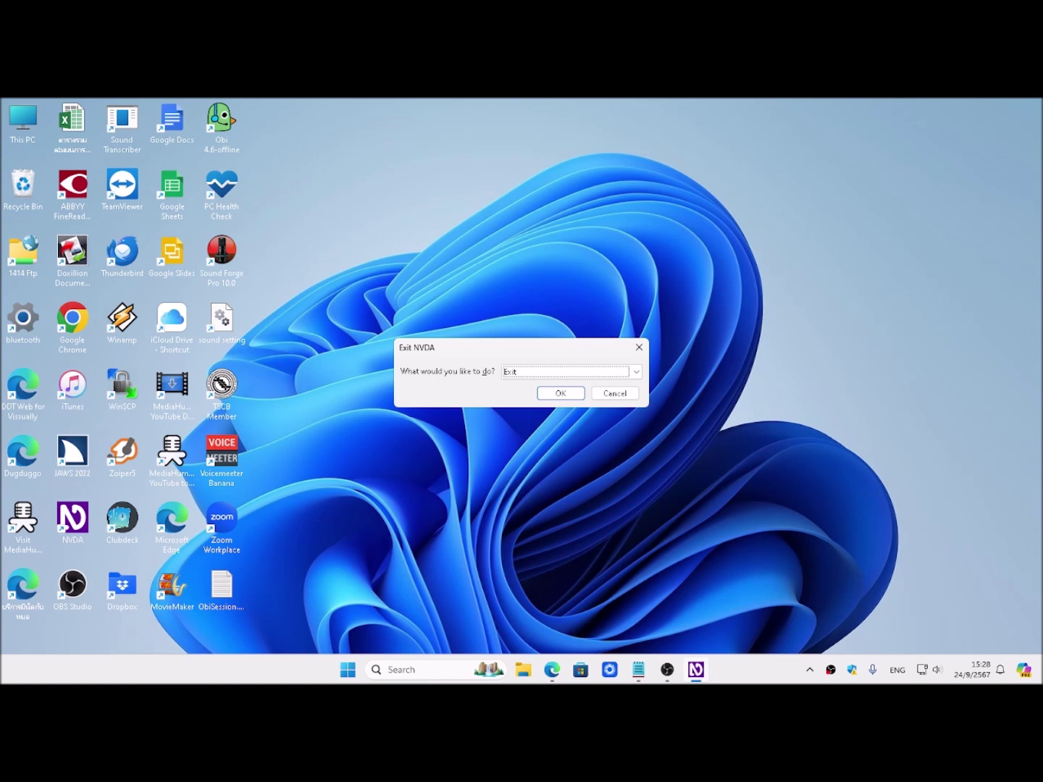
key(Down)
key(Down)
key(Return)
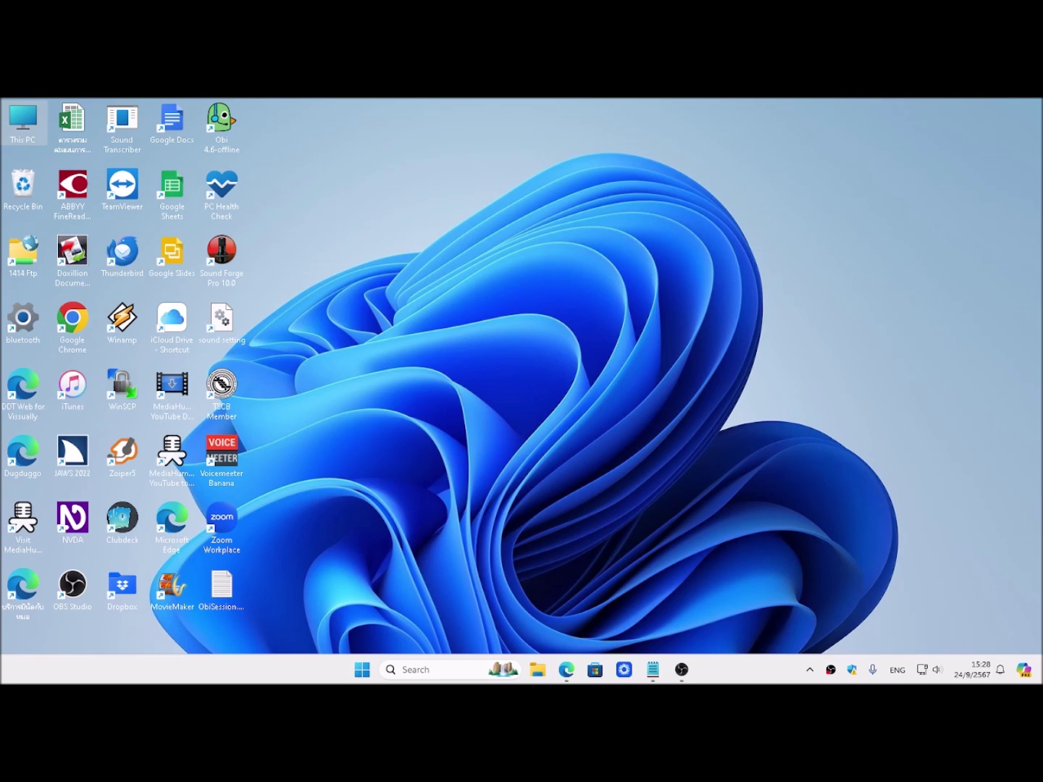
key(Down)
key(Up)
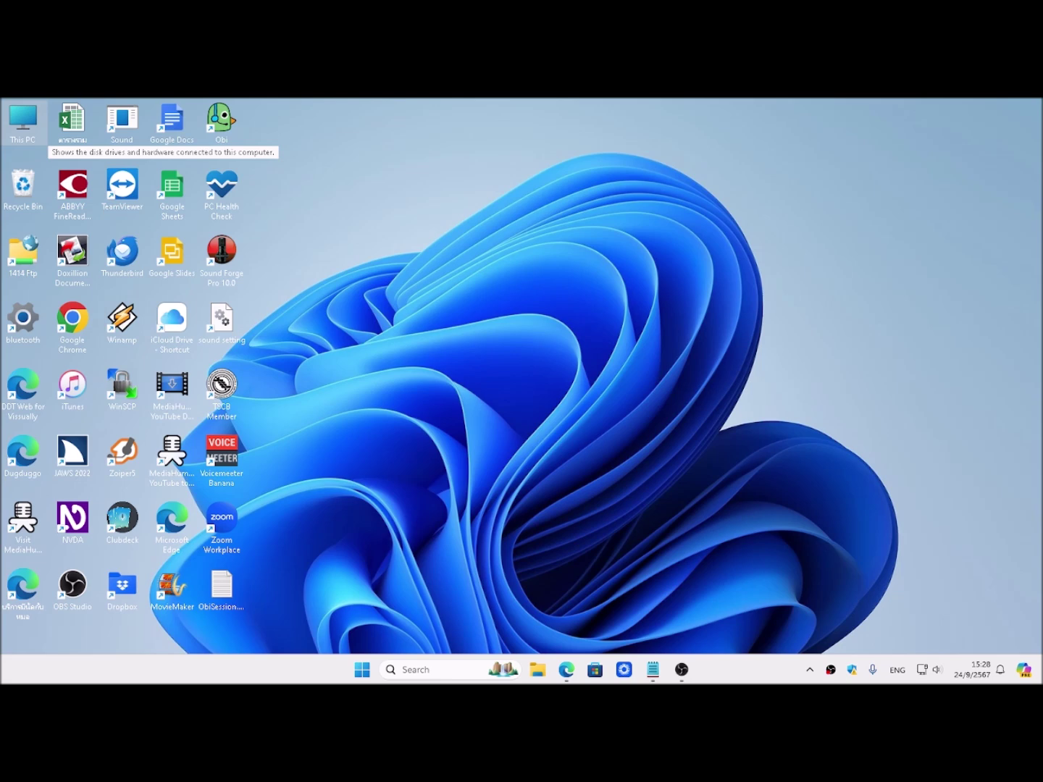
- Move the selection through desktop icons such as Winamp, Thunderbird and Sound Transcriber, ending on This PC
key(t)
key(t)
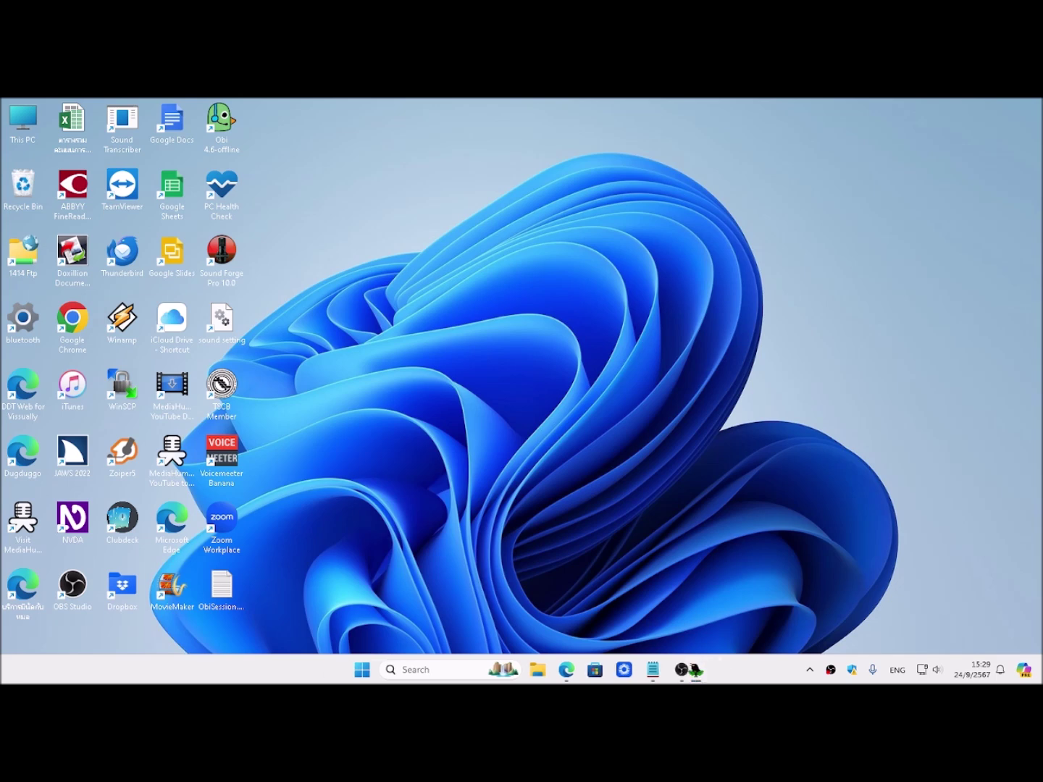
key(Down)
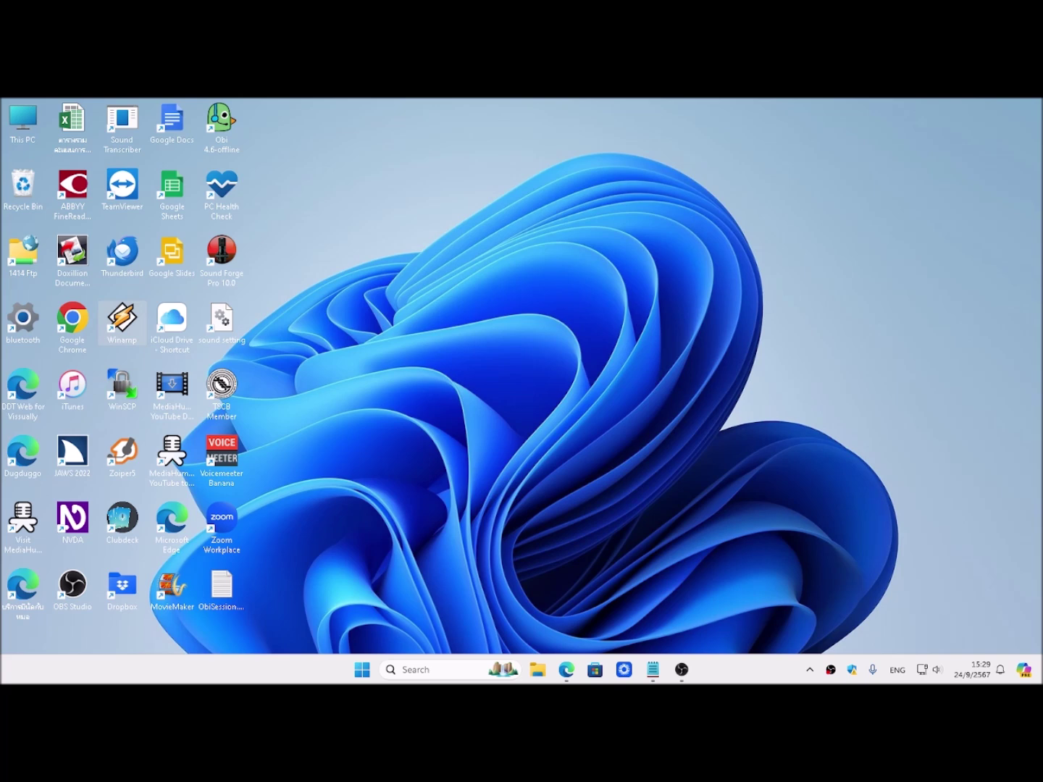
click(121, 254)
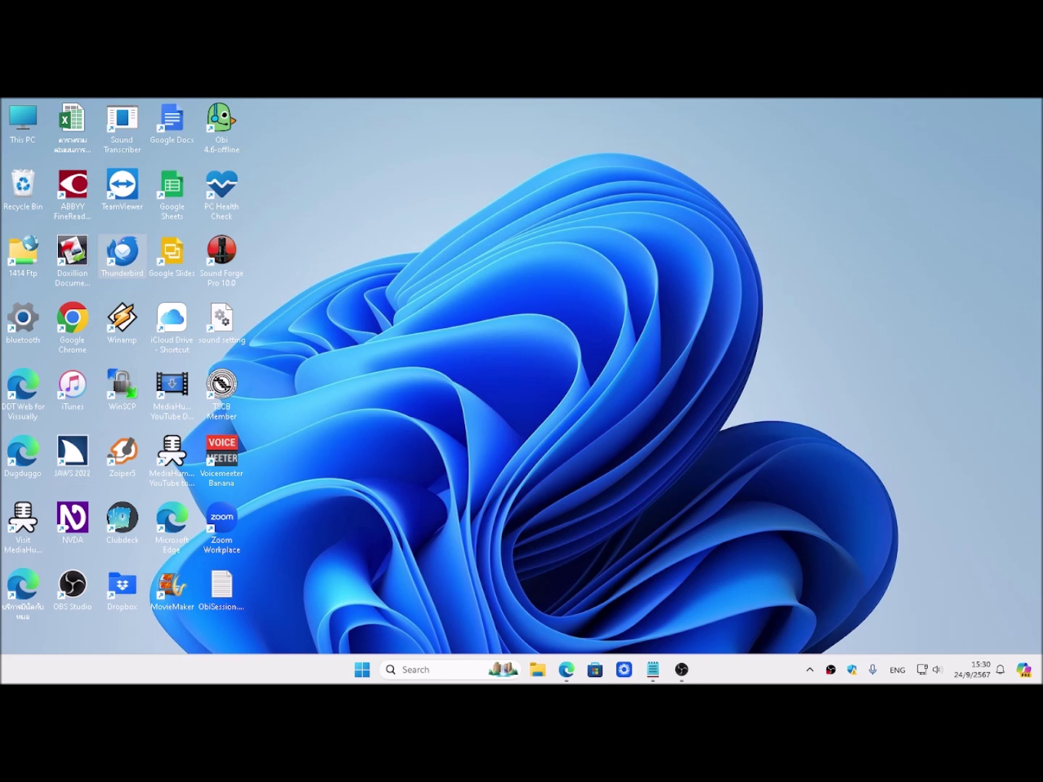
click(120, 187)
click(121, 125)
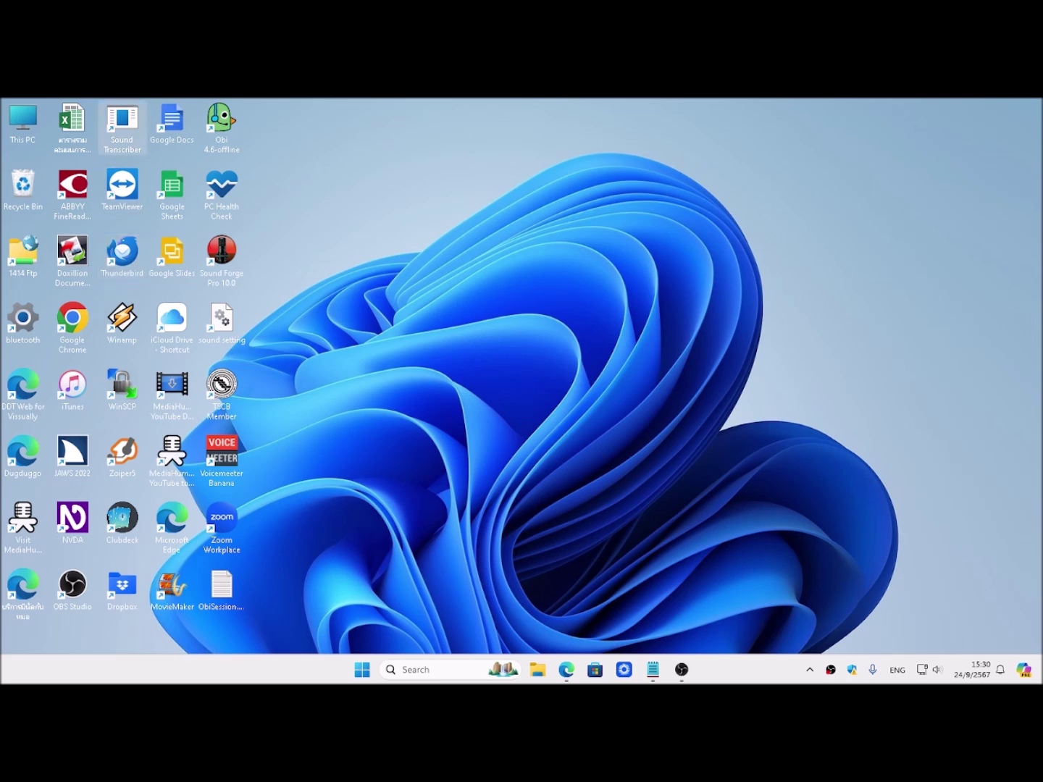
click(22, 122)
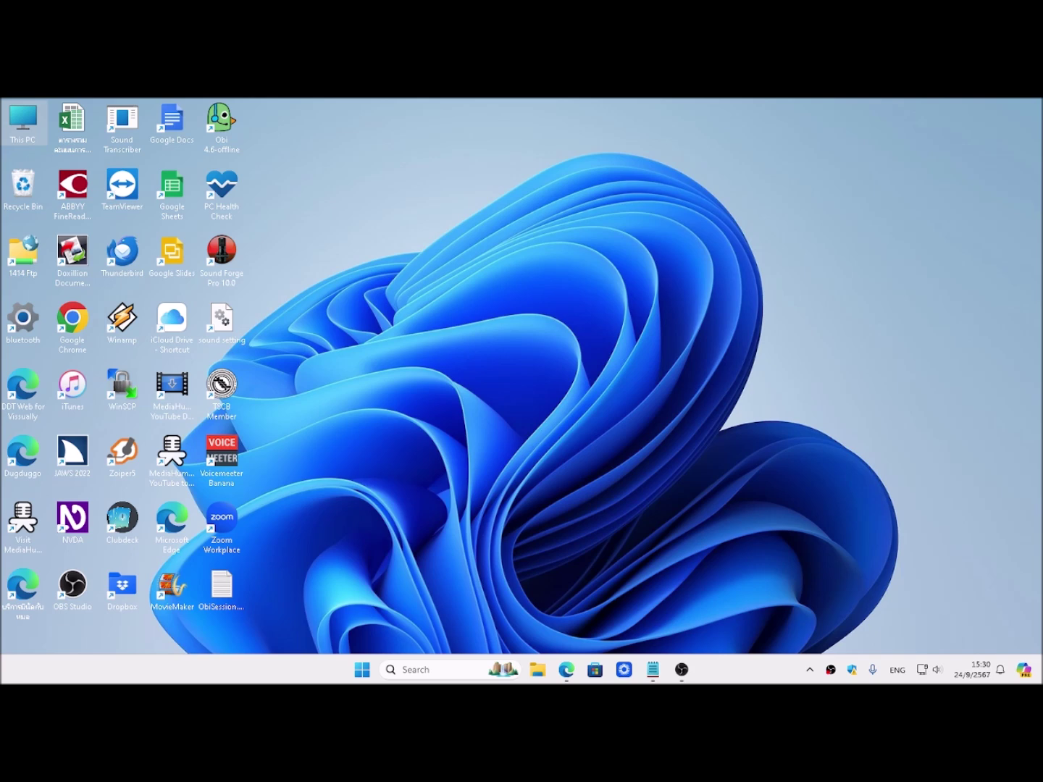
- Disable "Show exit options when exiting NVDA" in NVDA's General settings and save the change
key(Insert+n)
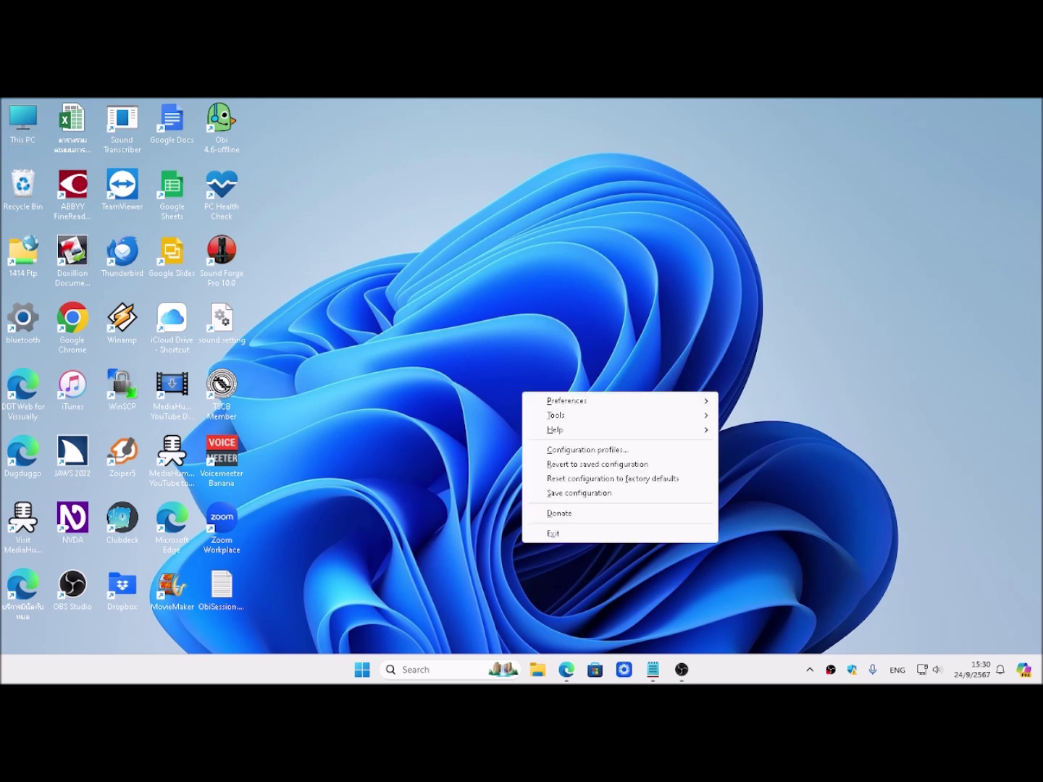
key(Down)
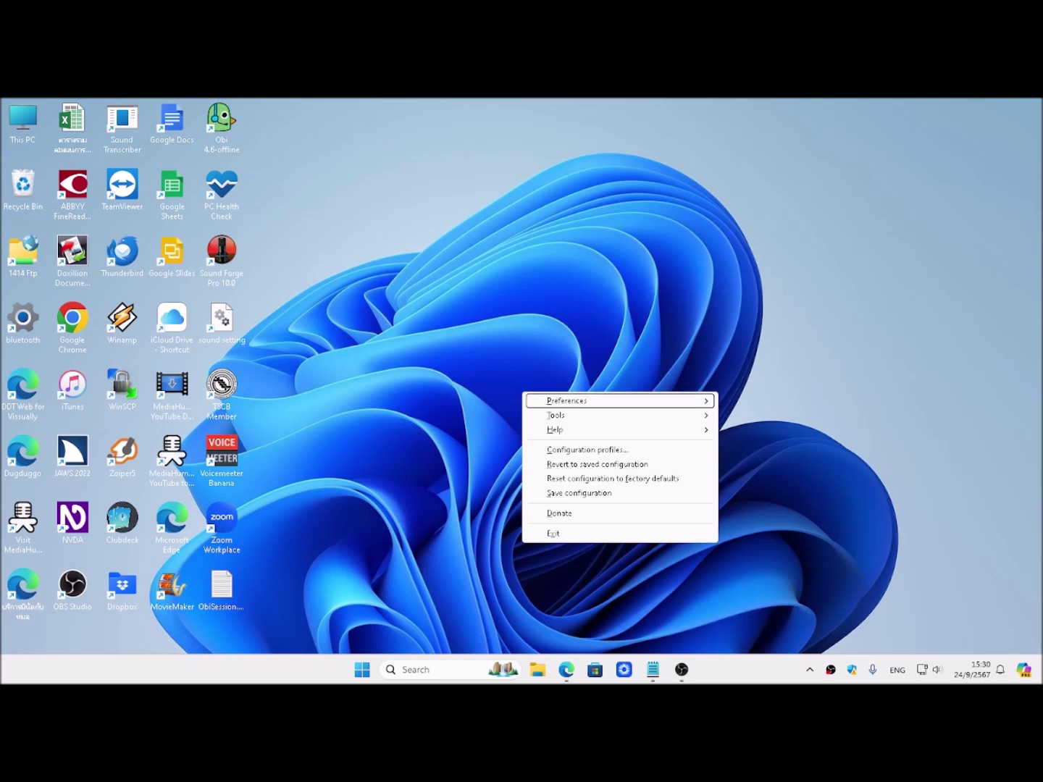
key(Right)
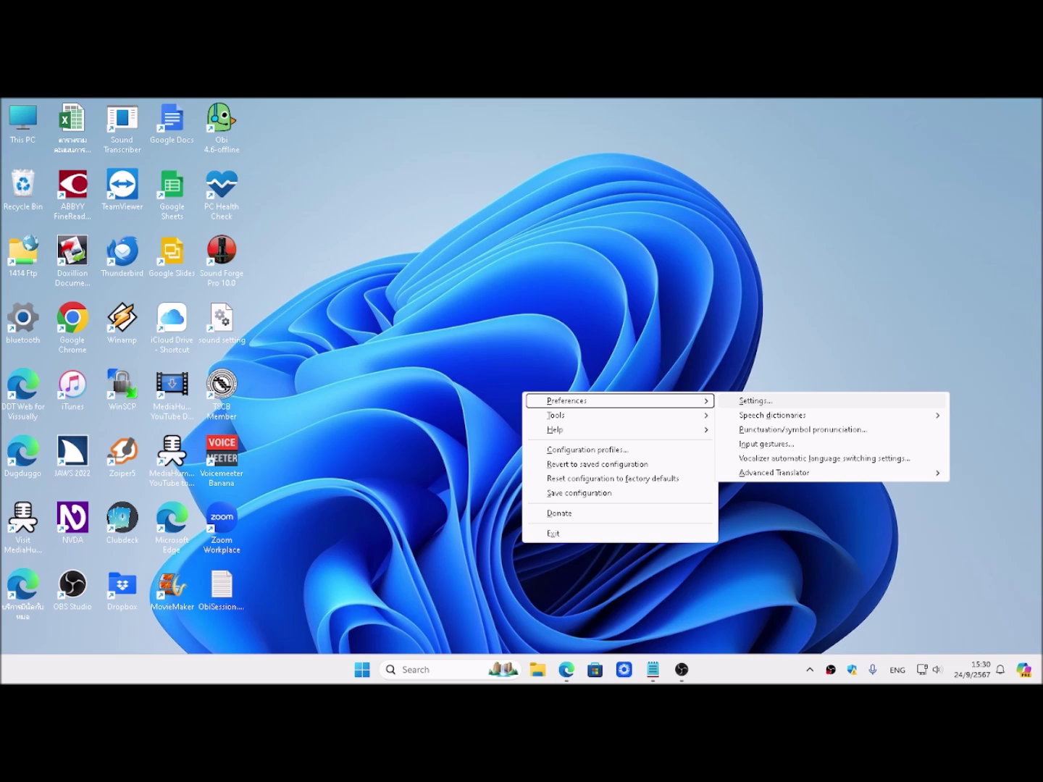
key(Return)
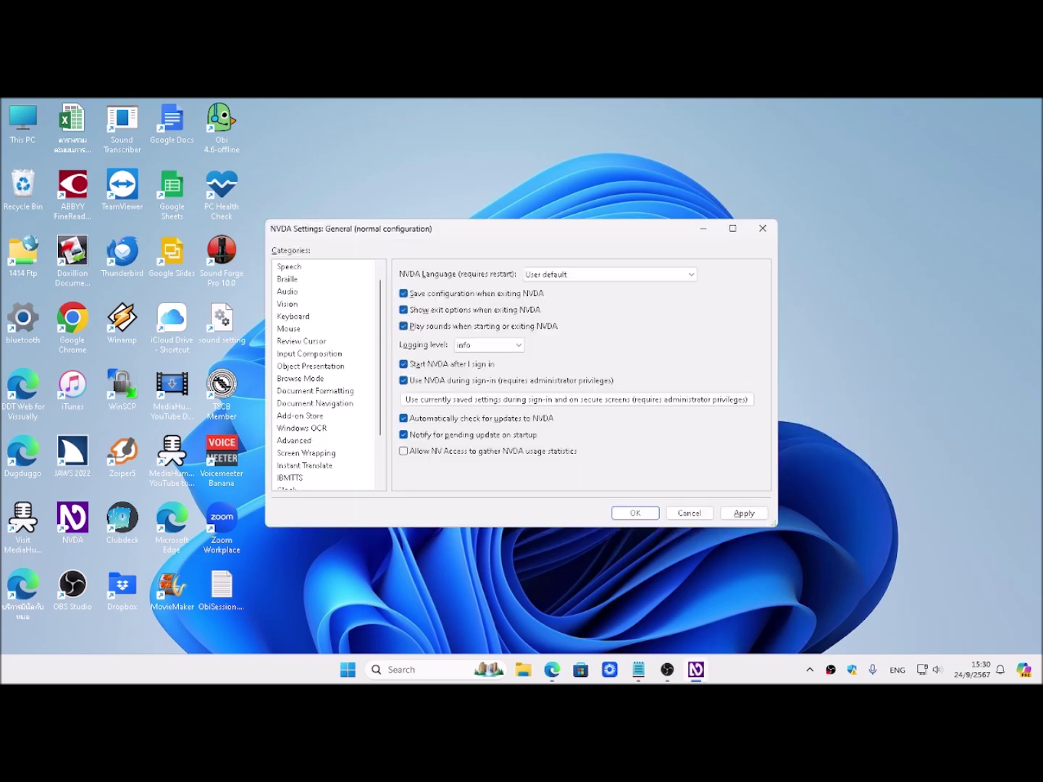
key(Tab)
key(Tab)
key(Tab)
key(space)
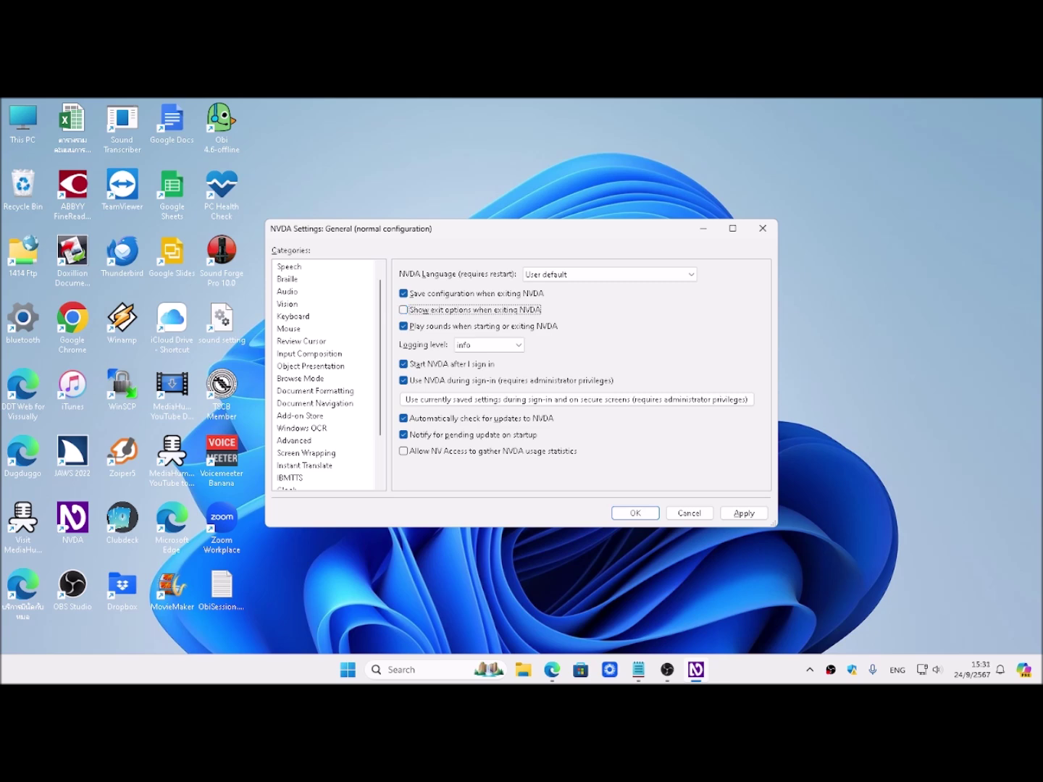
key(Return)
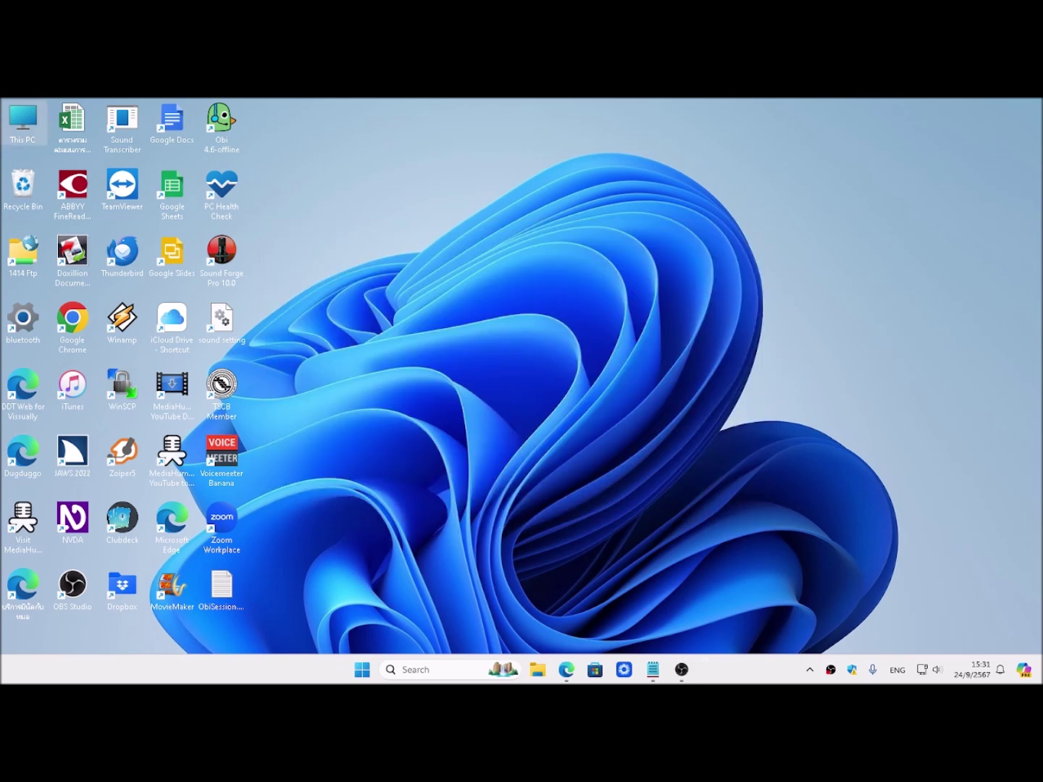